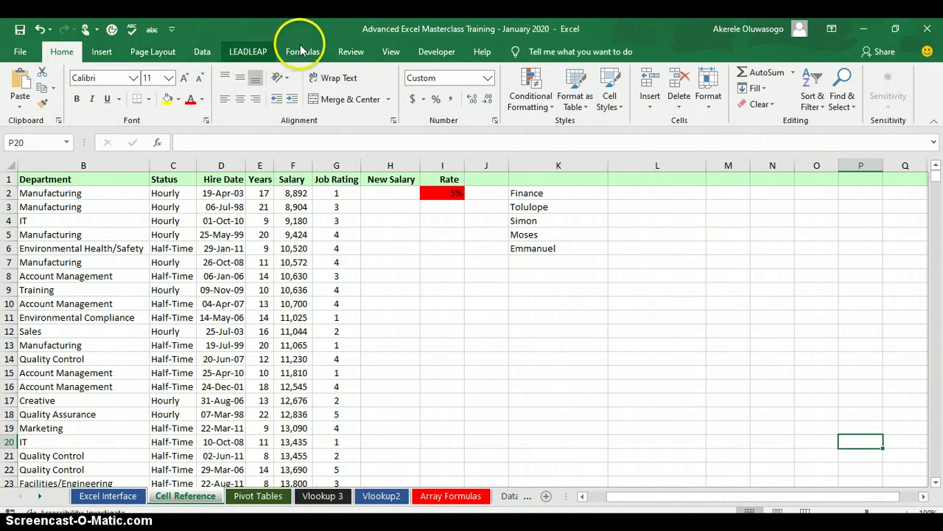
In Customize the Ribbon, add a new custom tab with a new group after Home.
right_click(317, 53)
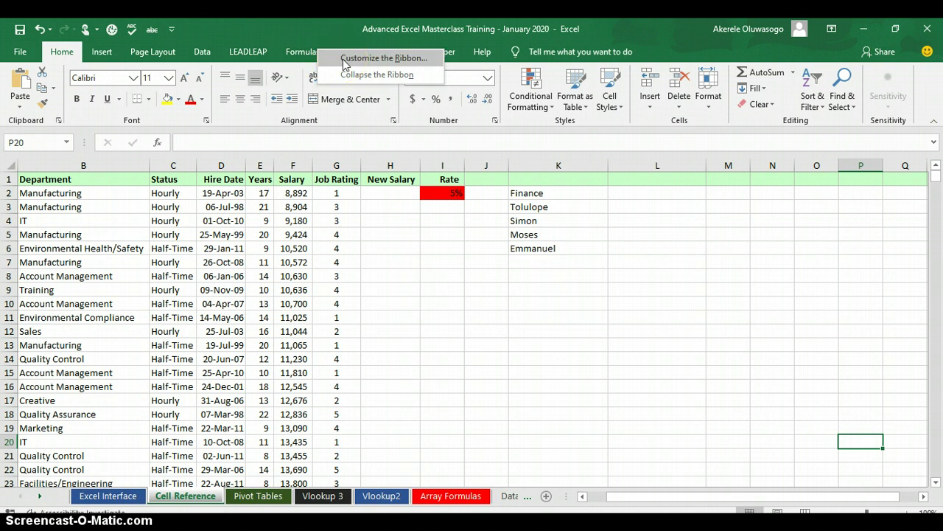
left_click(343, 58)
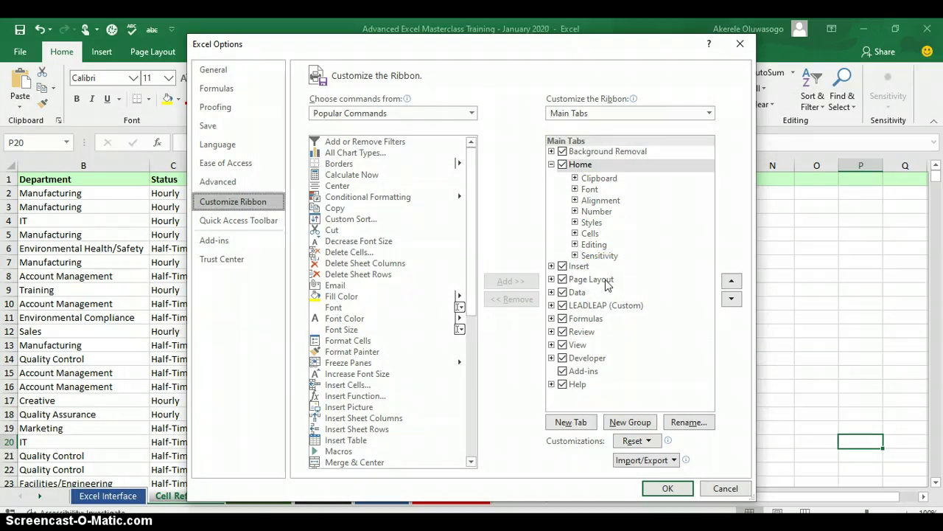
left_click(575, 425)
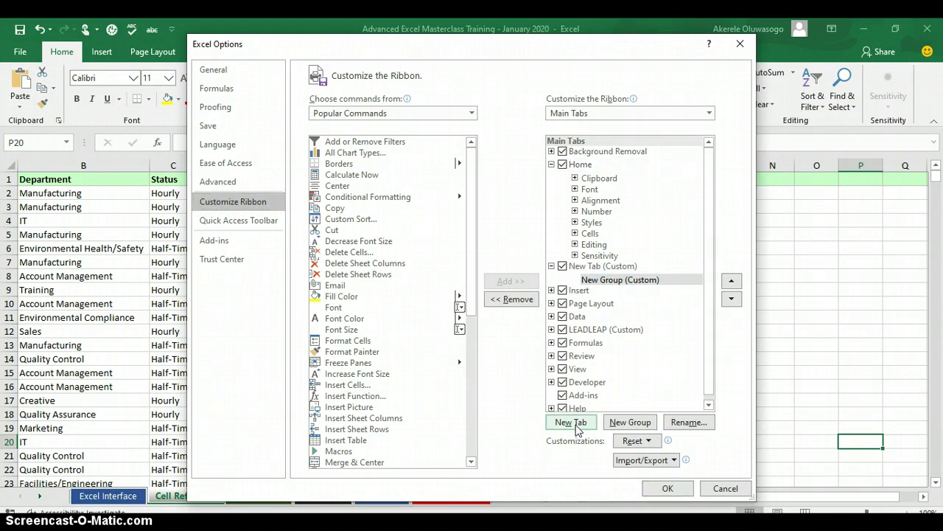
Select the New Tab (Custom) entry and start renaming it.
left_click(617, 268)
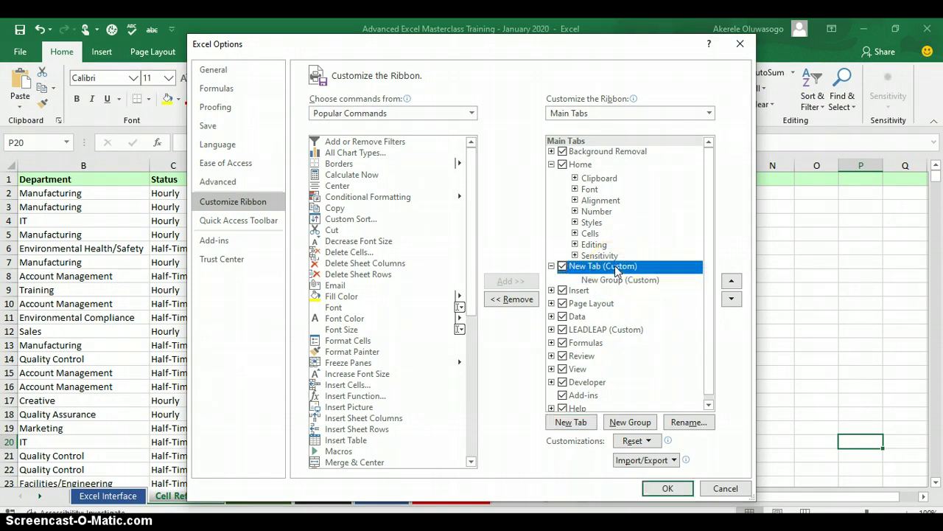
right_click(616, 270)
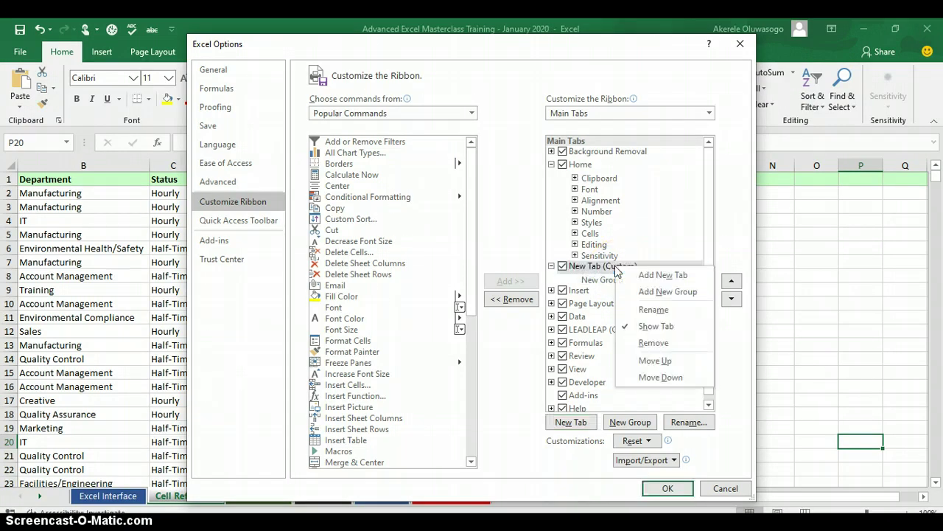
left_click(648, 309)
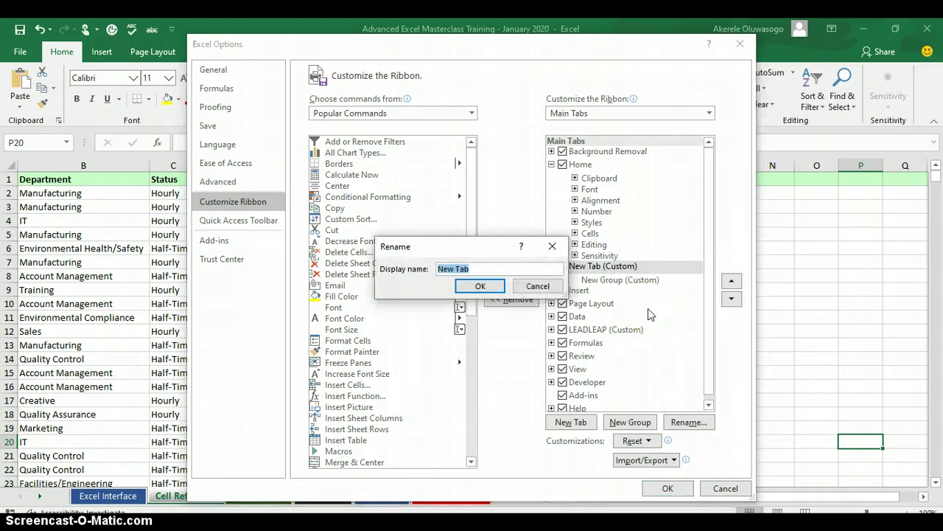
Set the custom tab's display name to the user's surname and select its New Group (Custom).
type("Akerele")
left_click(489, 289)
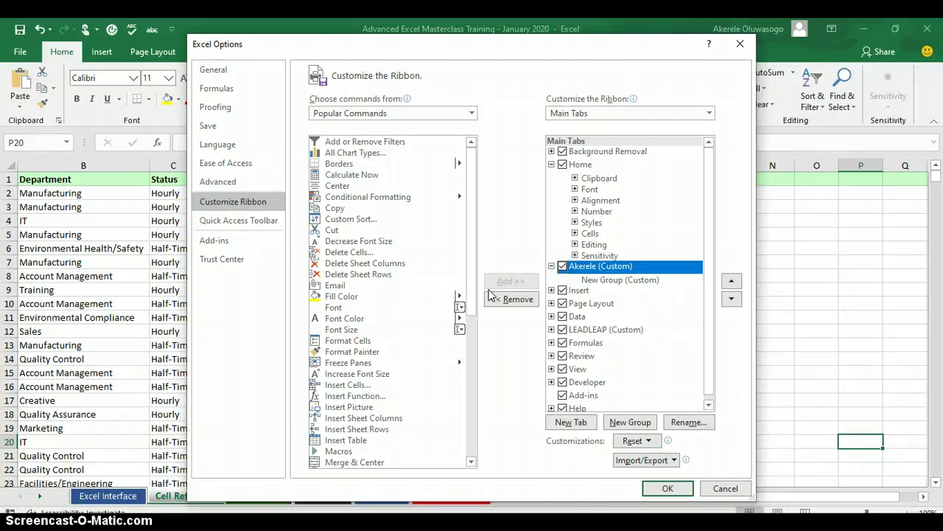
left_click(627, 270)
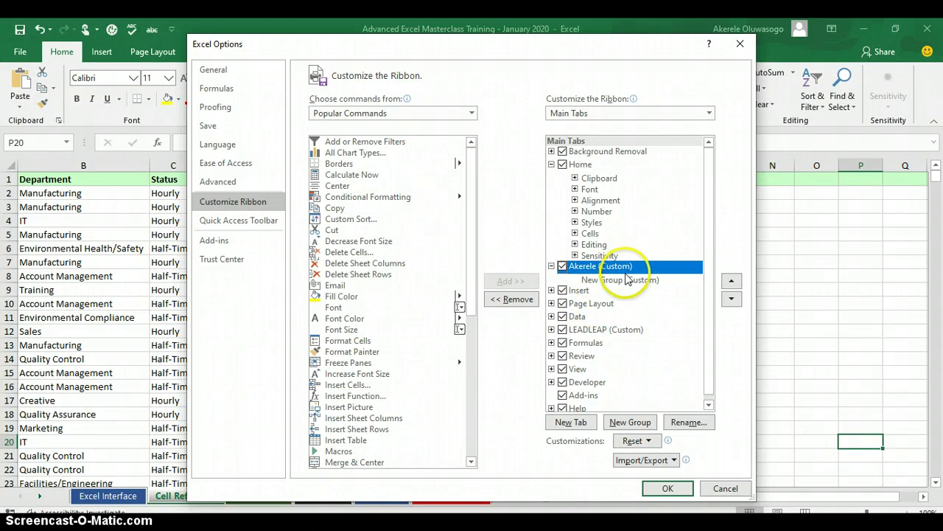
left_click(621, 280)
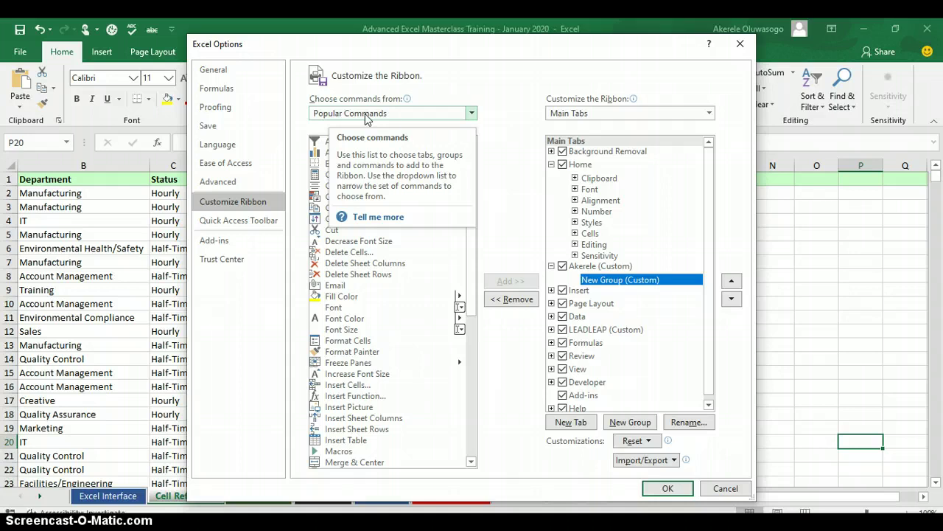
Set Choose commands from to Commands Not in the Ribbon.
left_click(472, 113)
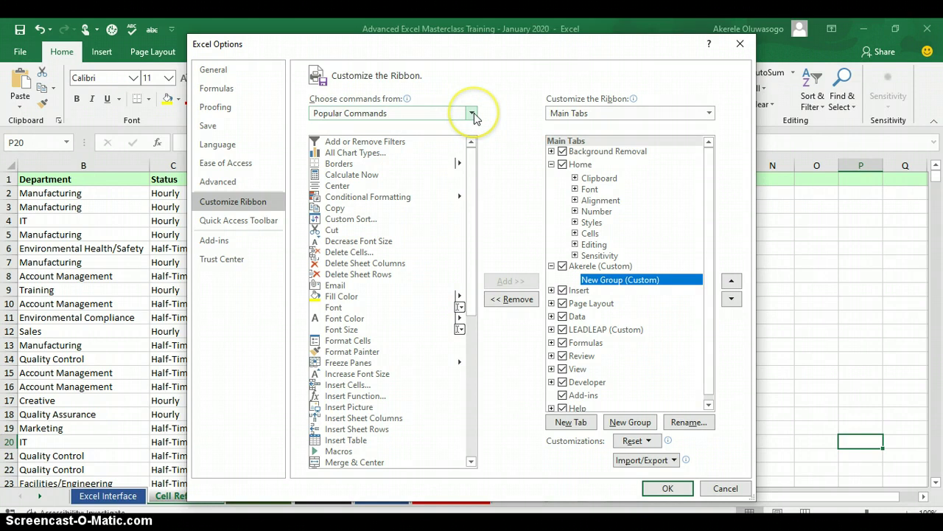
left_click(472, 113)
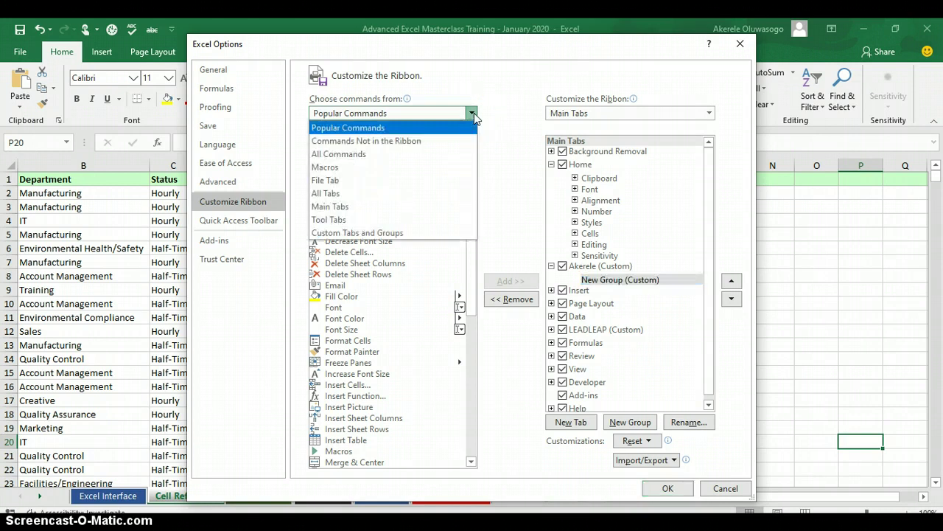
left_click(432, 142)
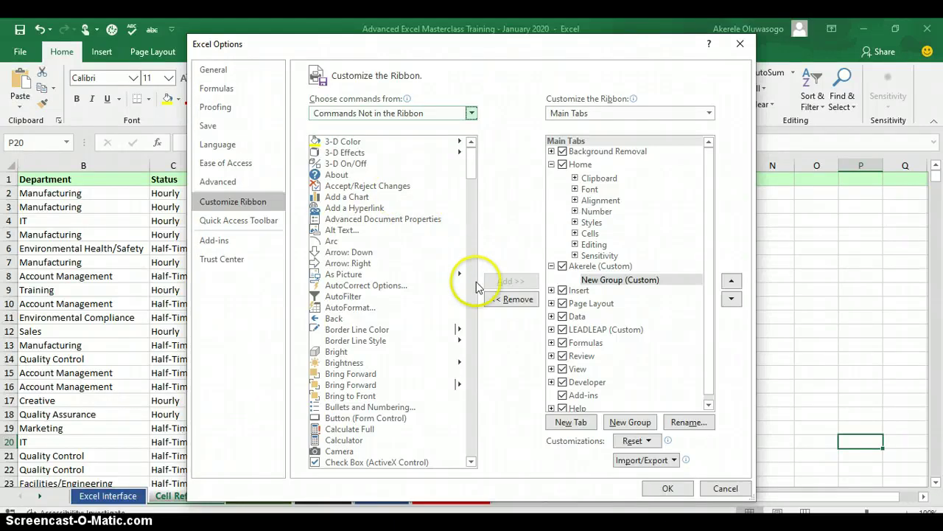
Scroll the command list down to the Speak Cells commands.
left_click(474, 324)
left_click(473, 323)
left_click(473, 323)
left_click(473, 324)
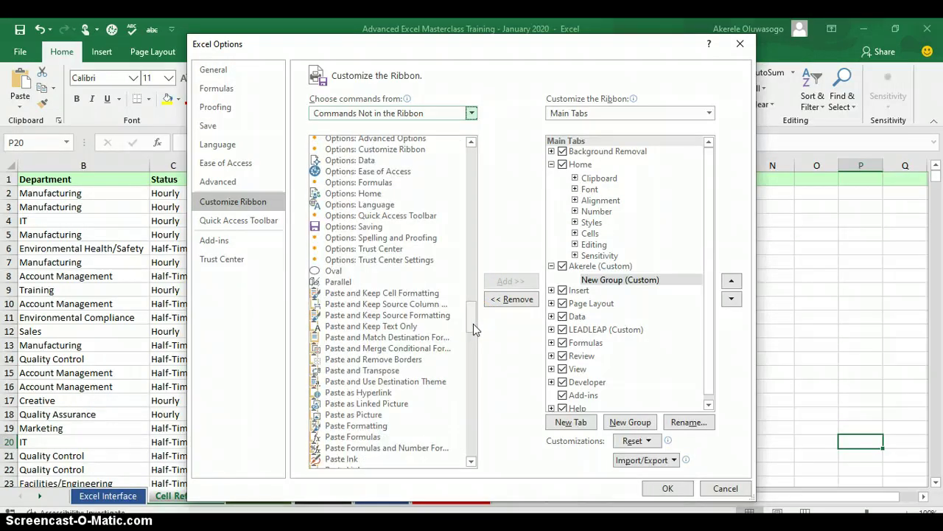
left_click(473, 361)
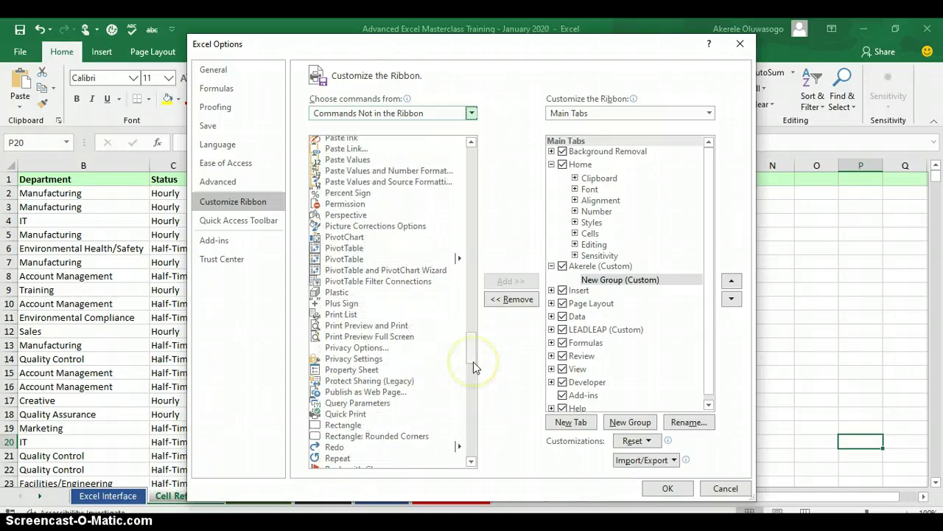
left_click(473, 382)
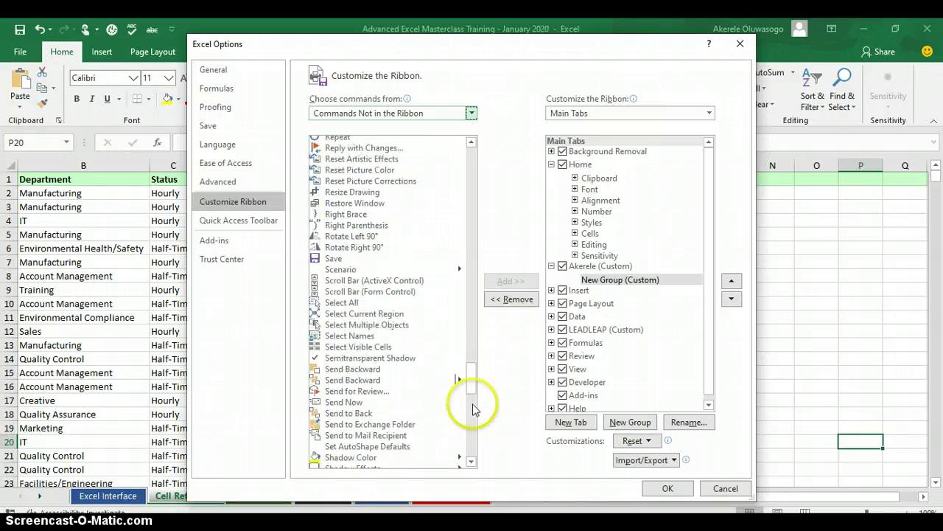
left_click(473, 402)
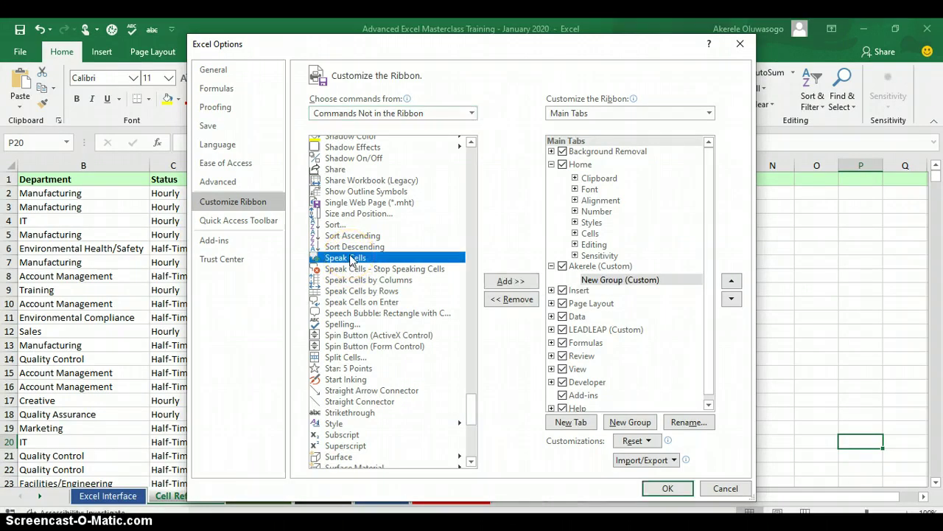
Add the Speak Cells command to the new custom group.
left_click(503, 285)
left_click(628, 292)
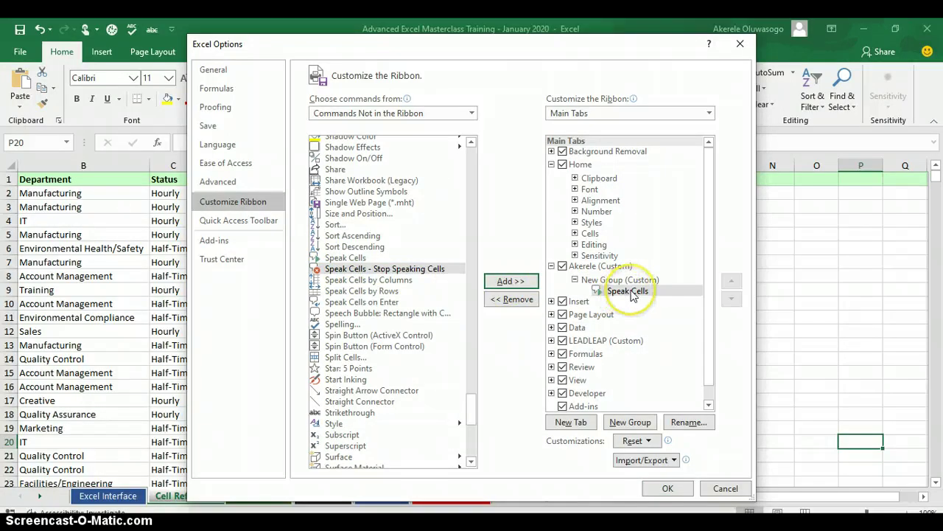
left_click_drag(631, 295, 389, 287)
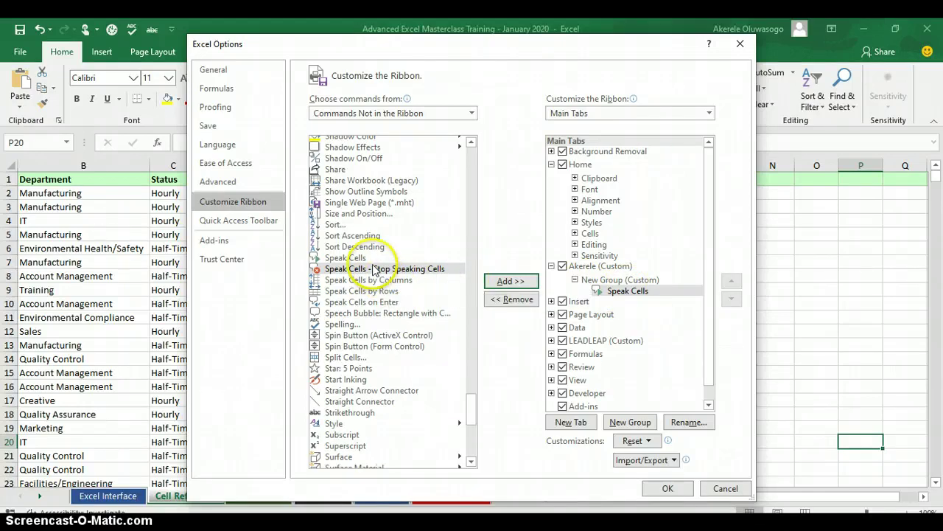
Add Stop Speaking Cells and Speak Cells on Enter to the group and save the customization.
left_click(374, 270)
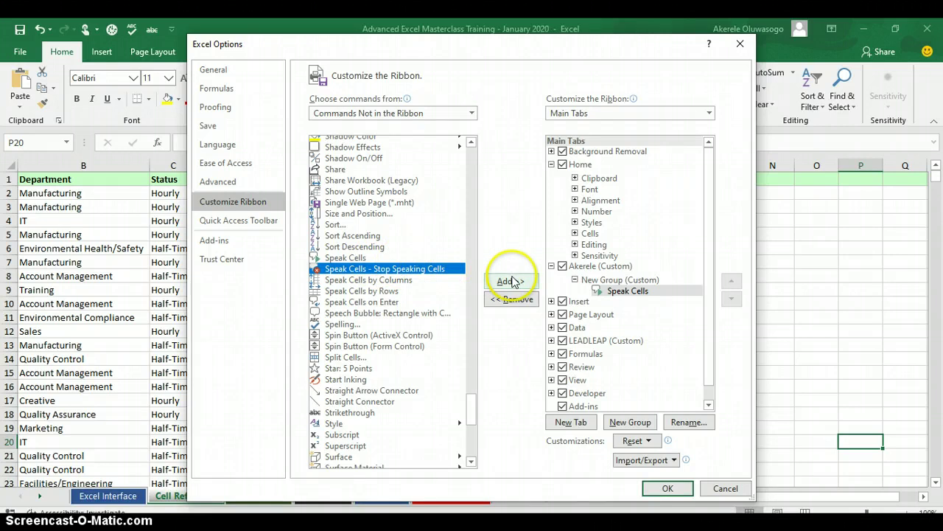
left_click(511, 281)
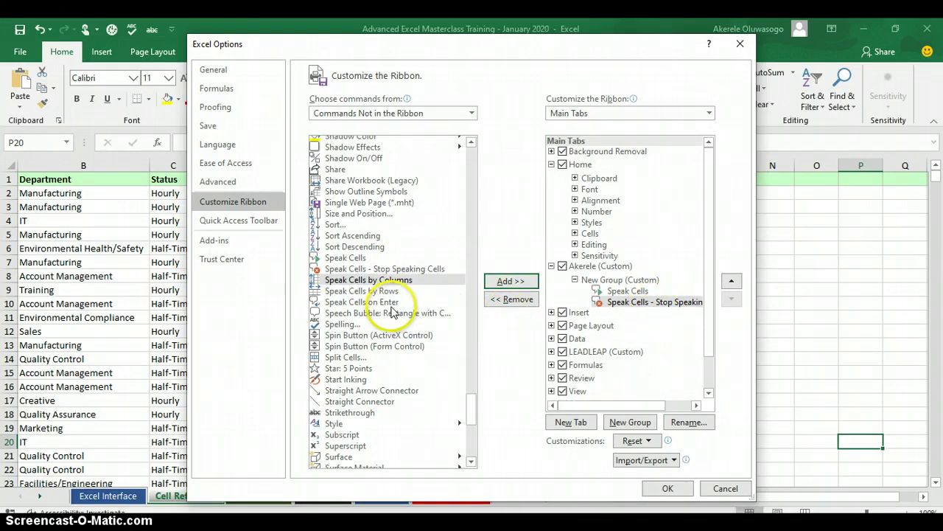
left_click(368, 302)
left_click(503, 282)
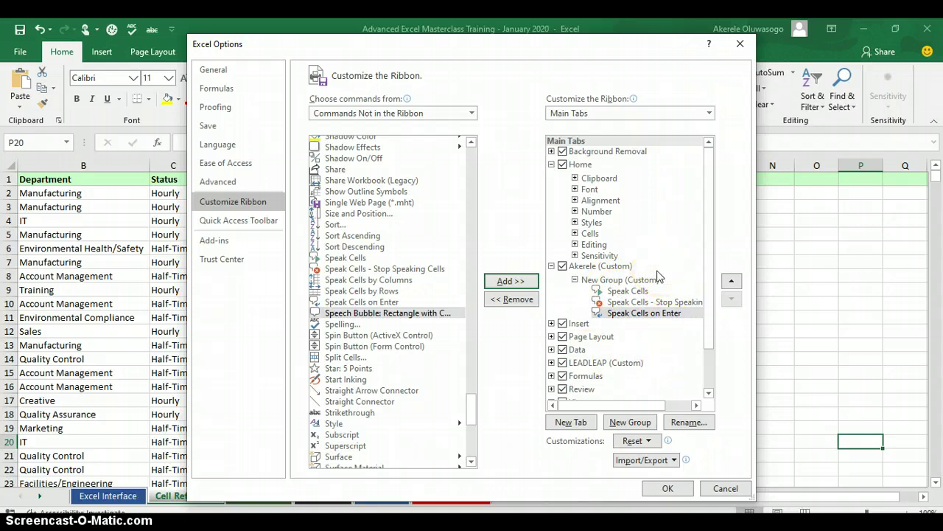
left_click(665, 490)
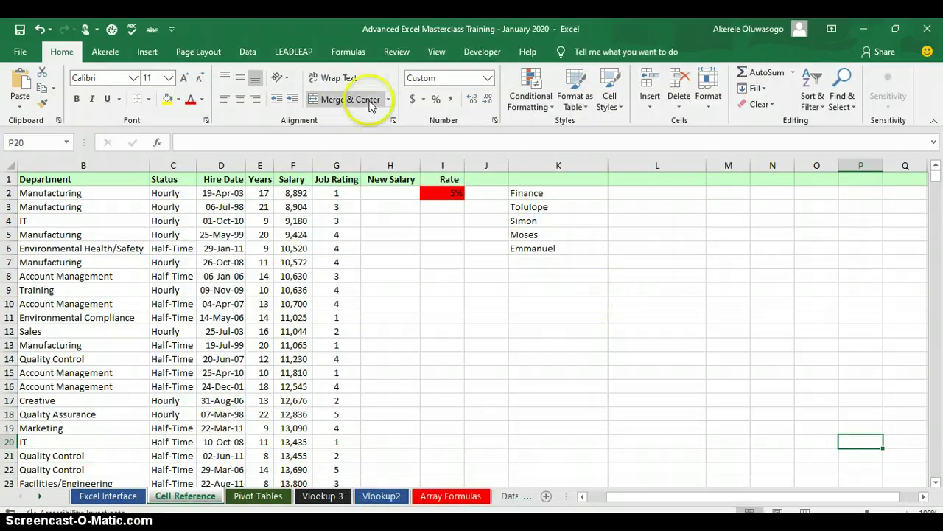
On the custom tab, select B1 and have the table read aloud with Speak Cells.
left_click(112, 54)
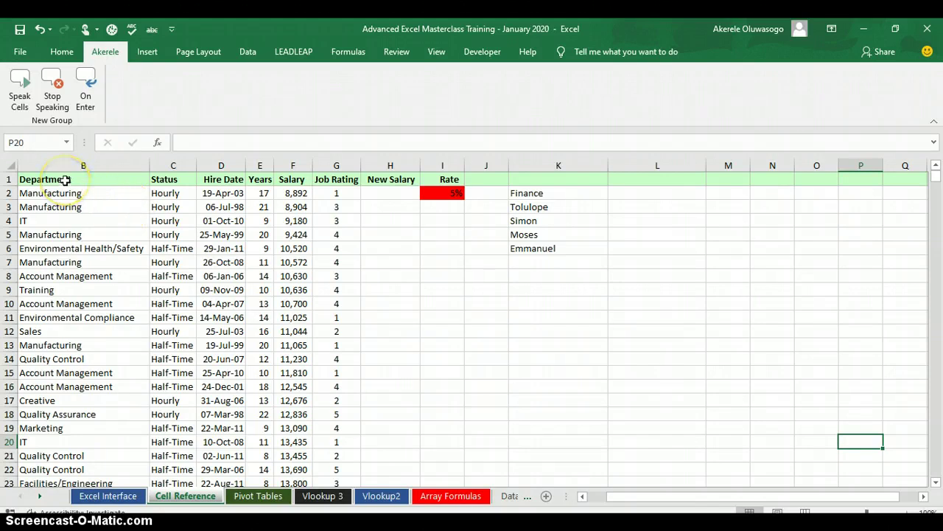
left_click(66, 179)
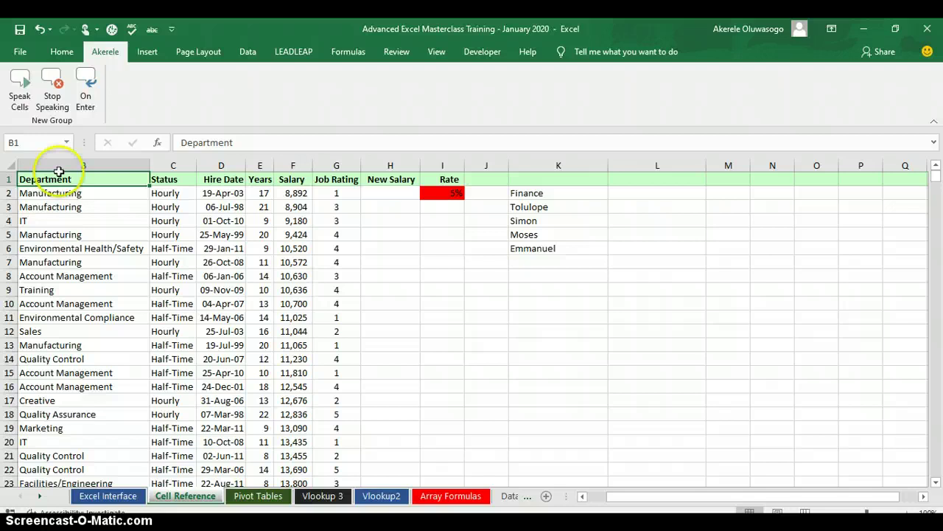
left_click(19, 105)
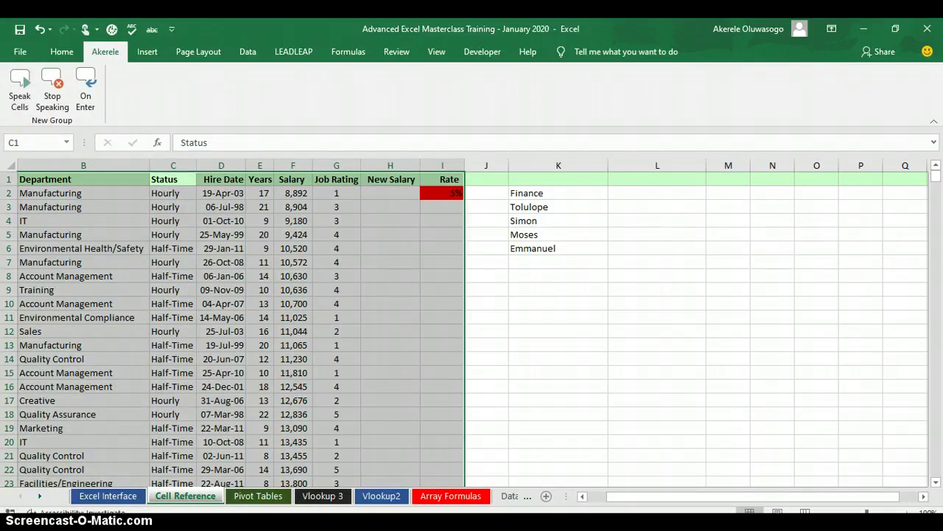
Raise the Windows speaker volume from 70 to 100 from the system tray.
left_click(803, 527)
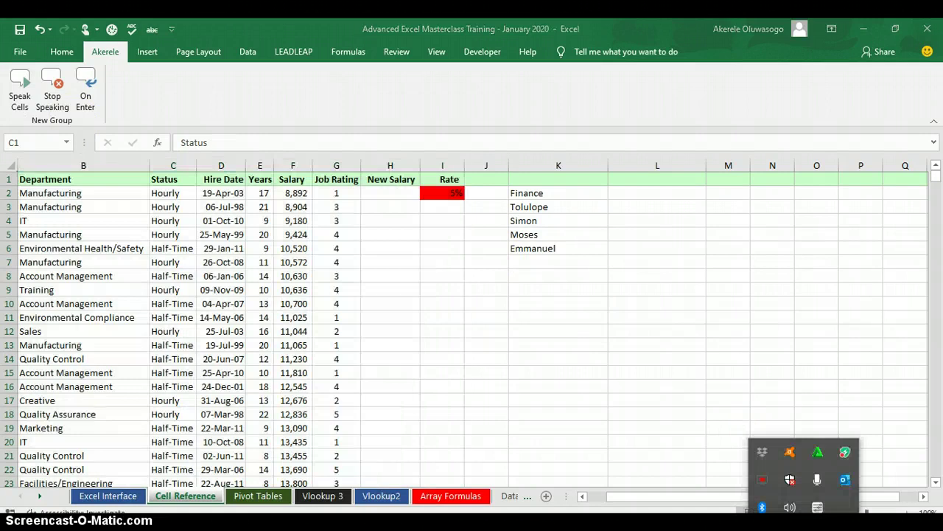
left_click(801, 505)
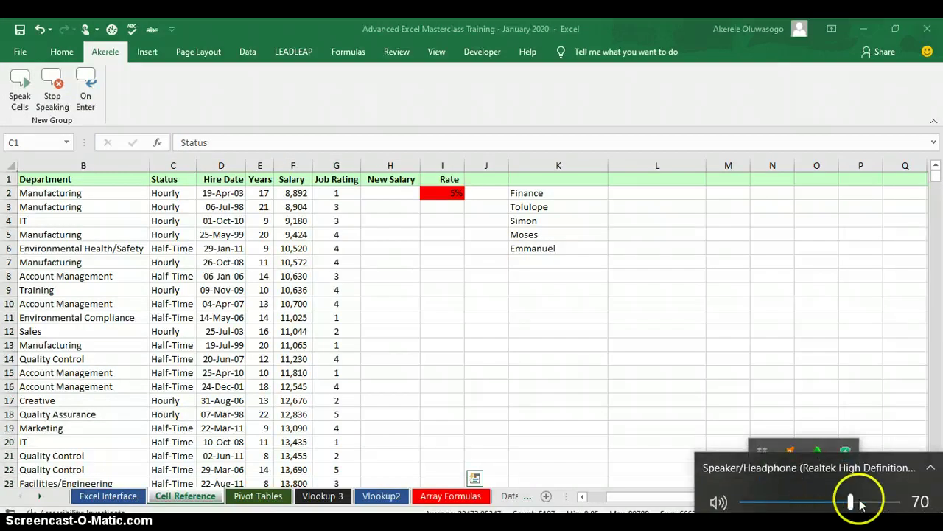
left_click(889, 506)
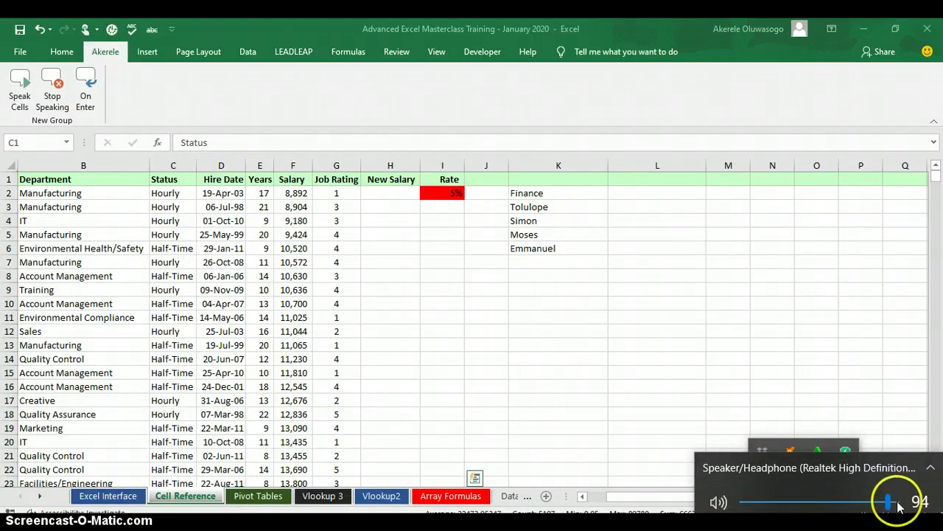
left_click(900, 506)
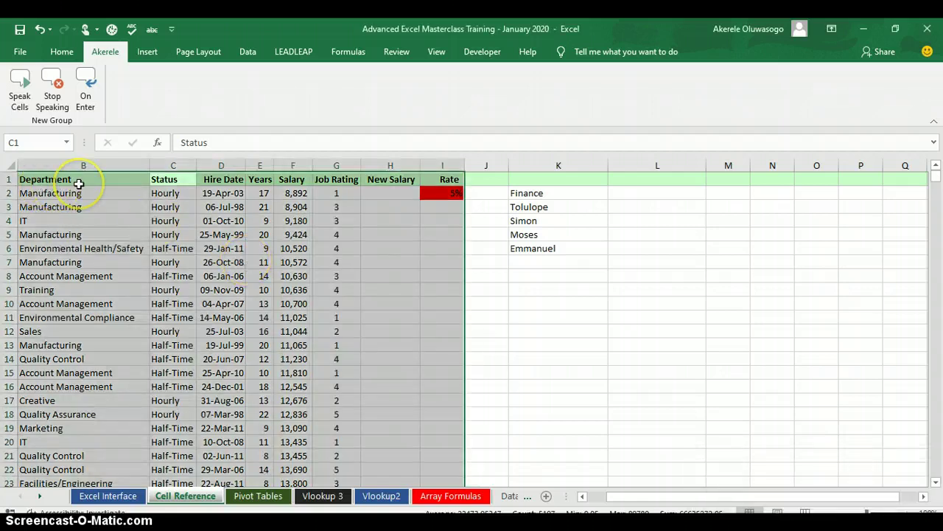
Run Speak Cells again, halt it with Stop Speaking, then switch on Speak On Enter.
left_click(26, 111)
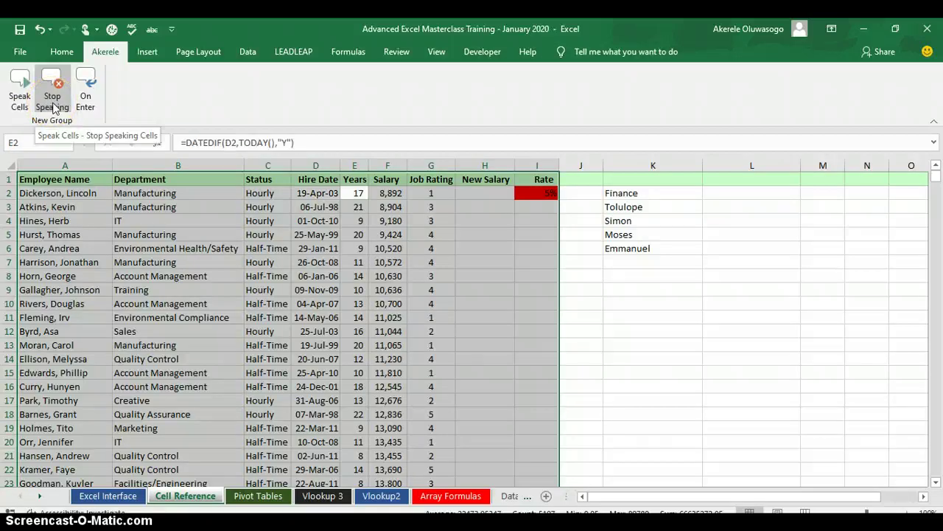
left_click(53, 108)
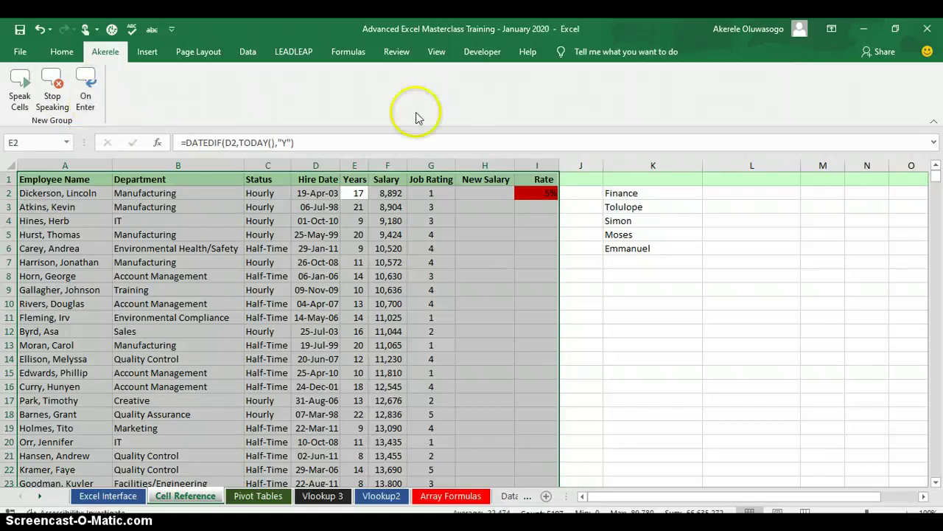
left_click(86, 101)
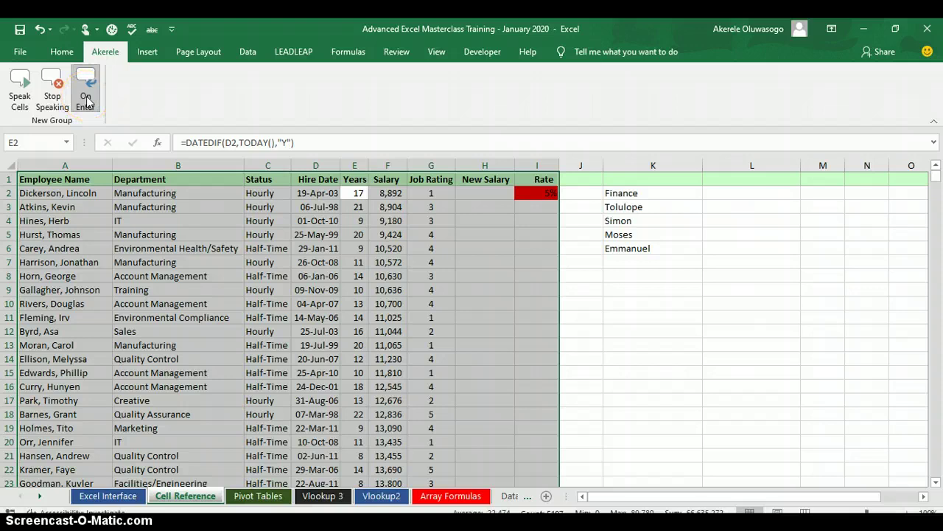
Enter four first names in L2:L5, fixing one typo, committing each with Enter.
left_click(734, 195)
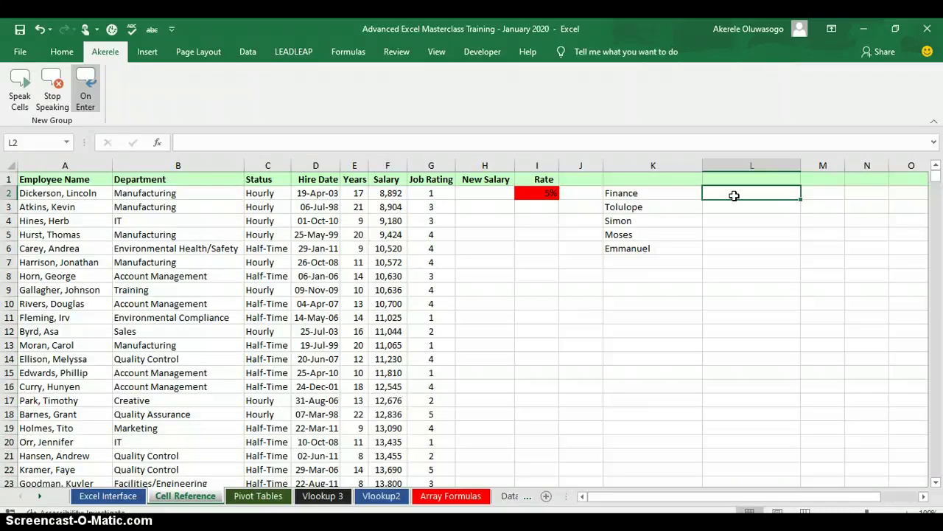
type("Emma")
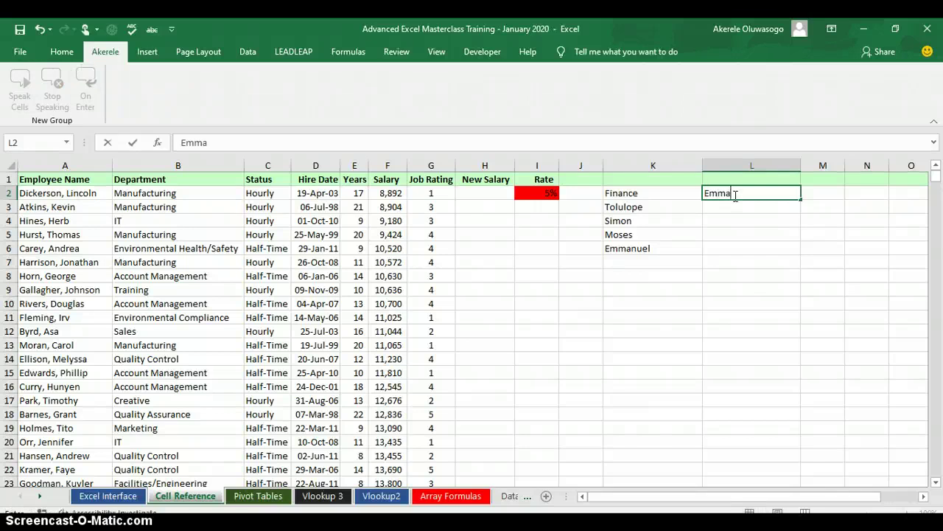
type("nuel")
key("Return")
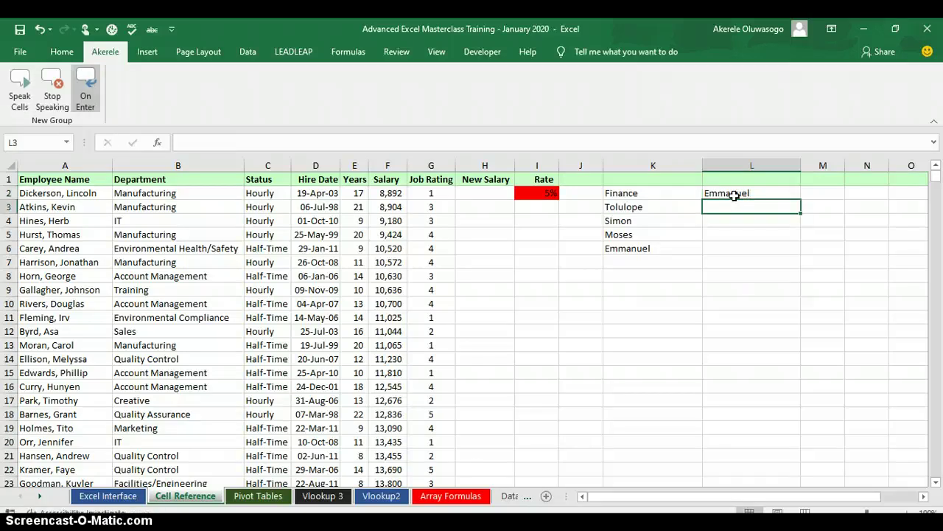
type("Moses")
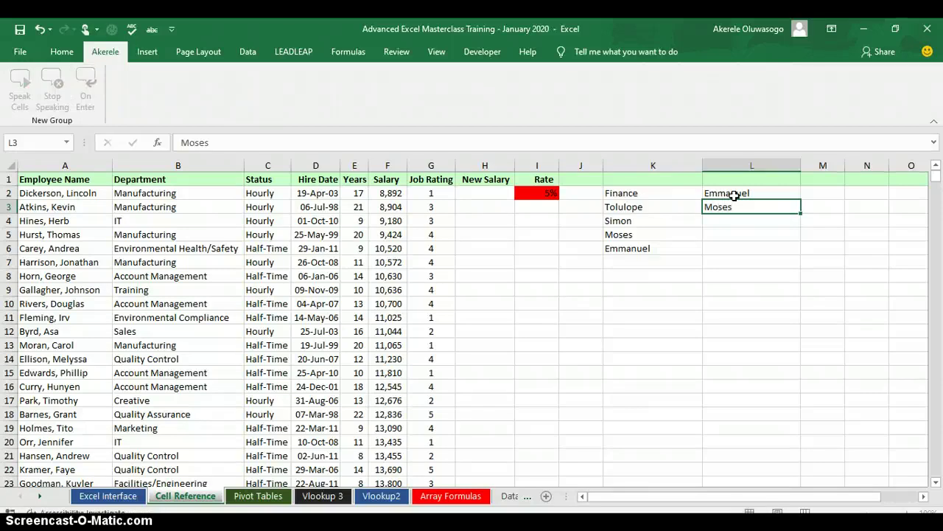
key("Return")
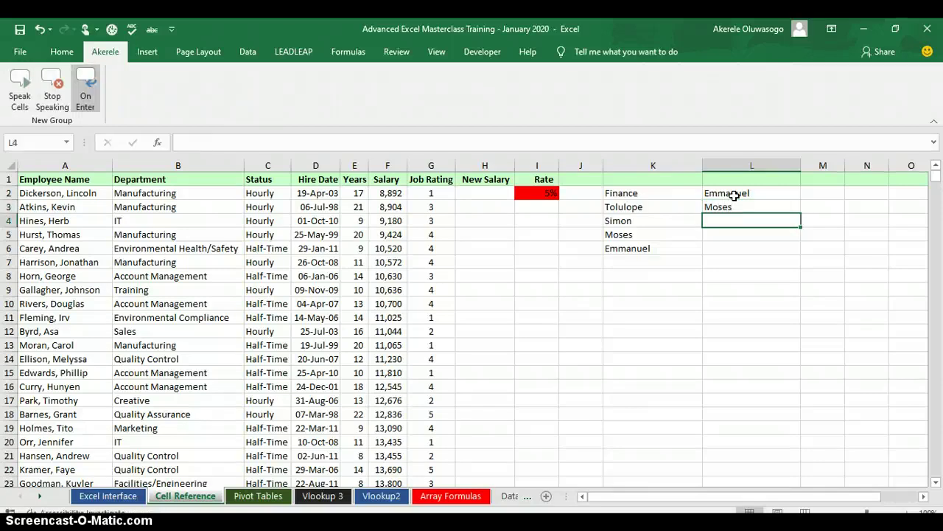
type("Sars")
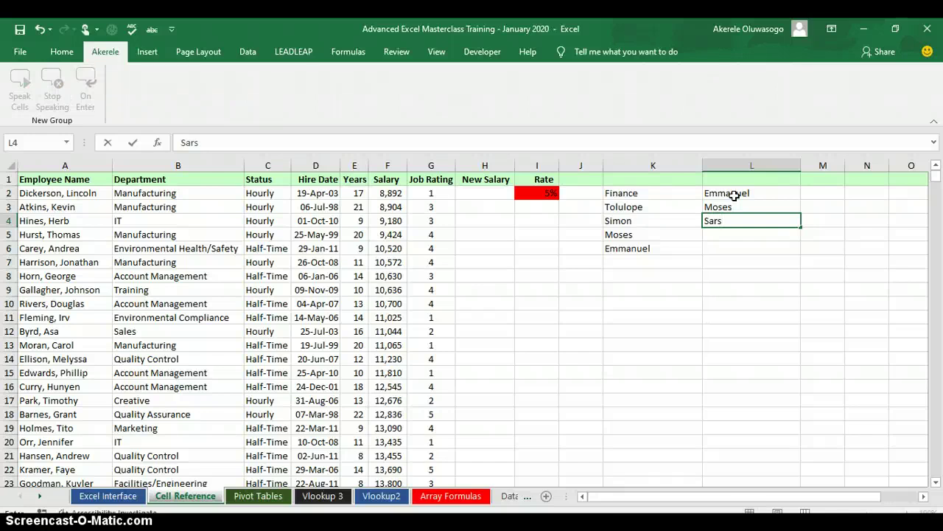
key("BackSpace")
type("ah")
key("Return")
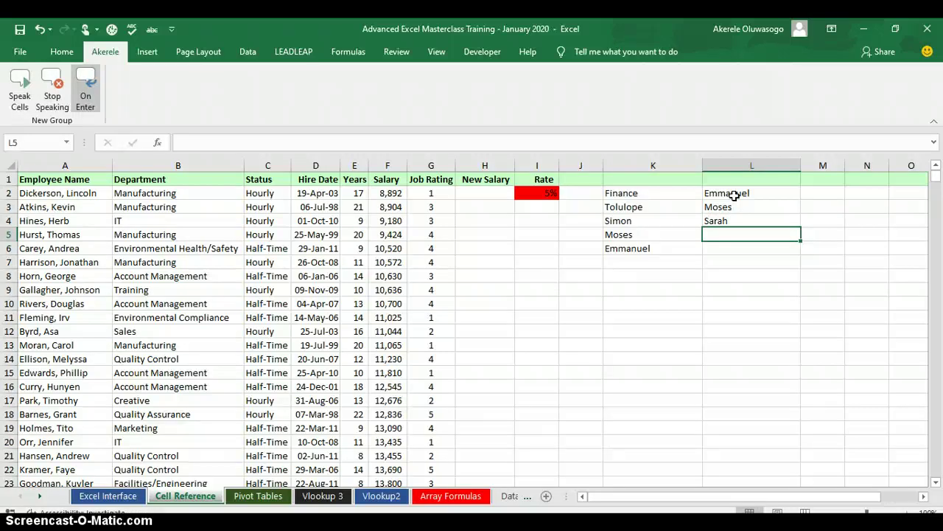
type("Joseph")
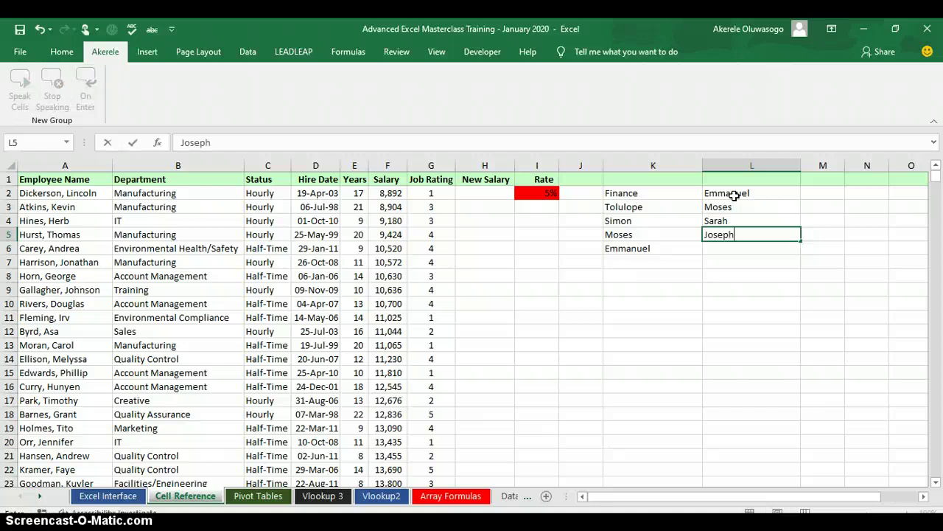
key("Return")
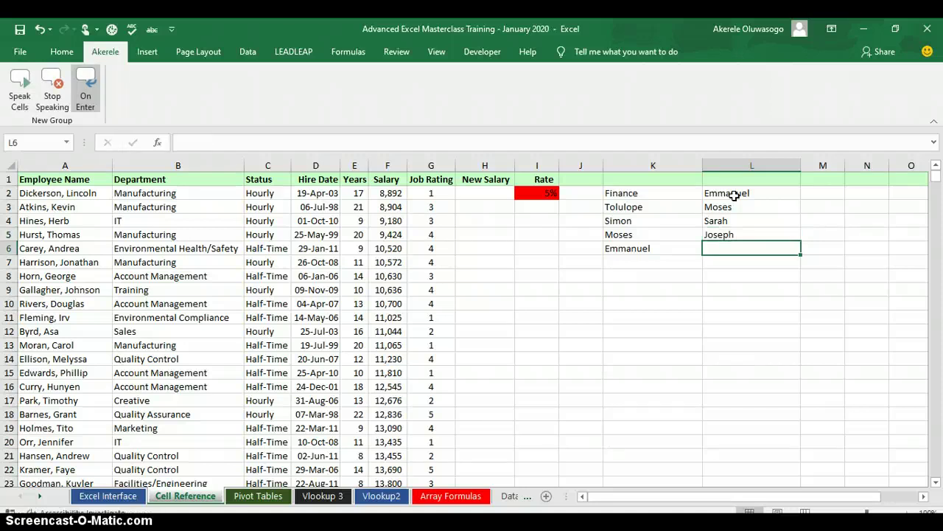